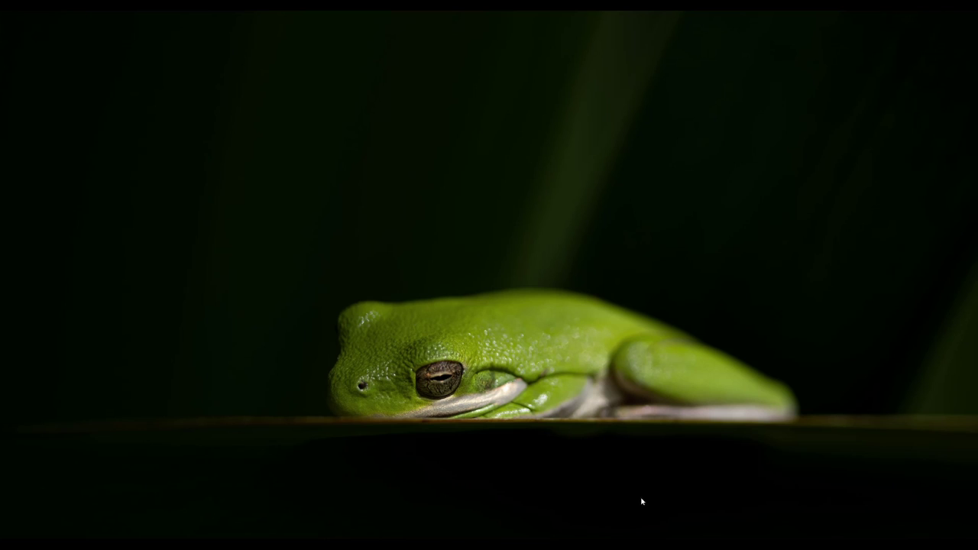
Open 4K Capture Utility and look through its General, Picture, Recording and Mic preferences, ending on the Device settings.
left_click(567, 538)
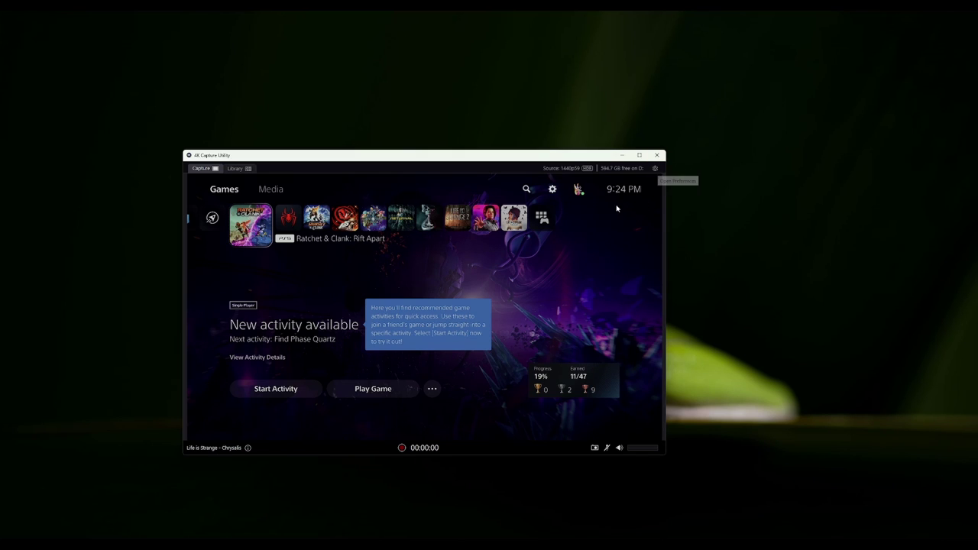
left_click(655, 168)
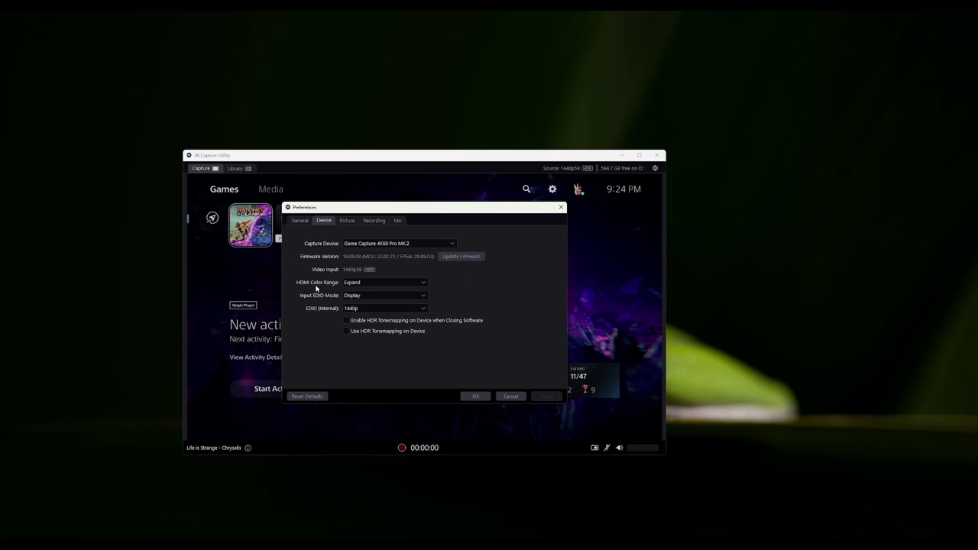
left_click(299, 220)
left_click(354, 221)
left_click(373, 221)
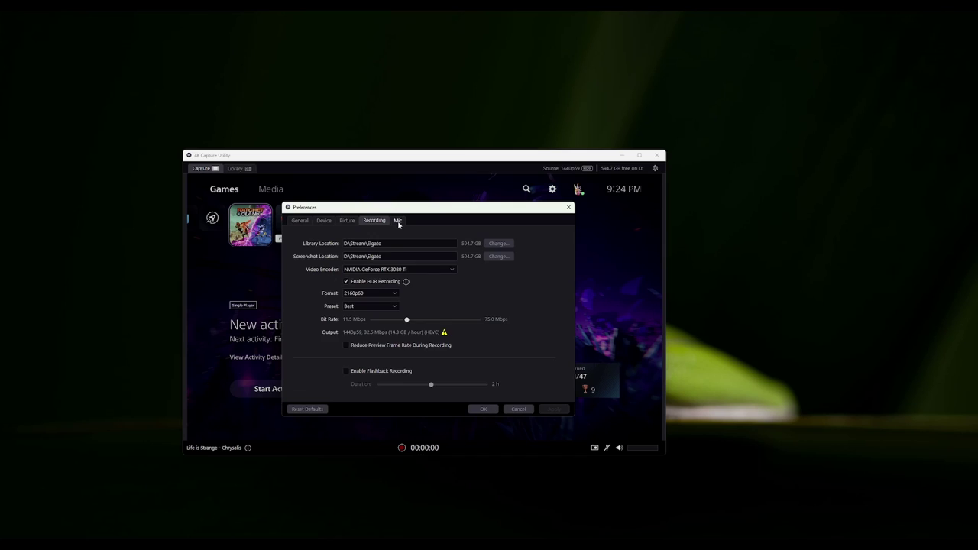
left_click(398, 221)
left_click(324, 221)
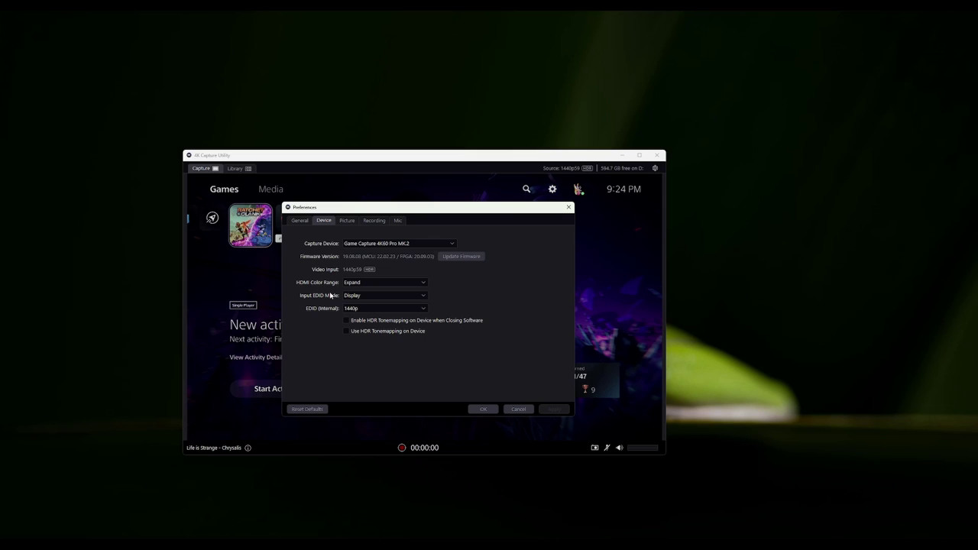
Review the HDMI Color Range and EDID (Internal) choices for the capture device, cancel the preferences and minimize the utility.
left_click(372, 283)
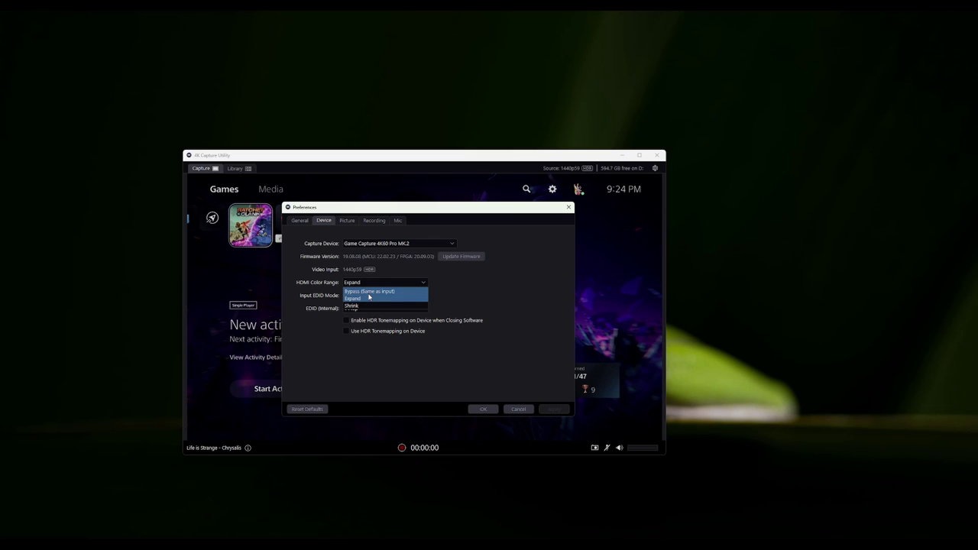
left_click(328, 292)
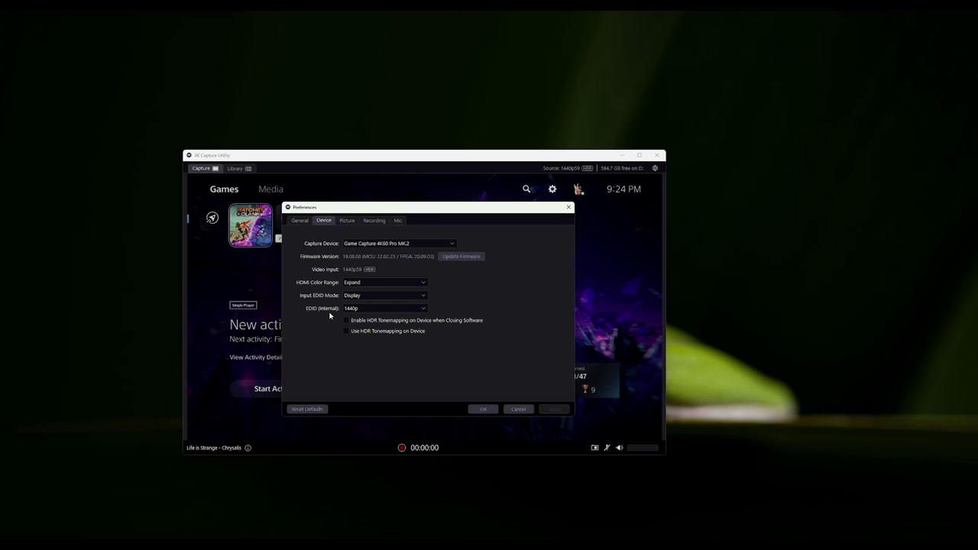
left_click(350, 309)
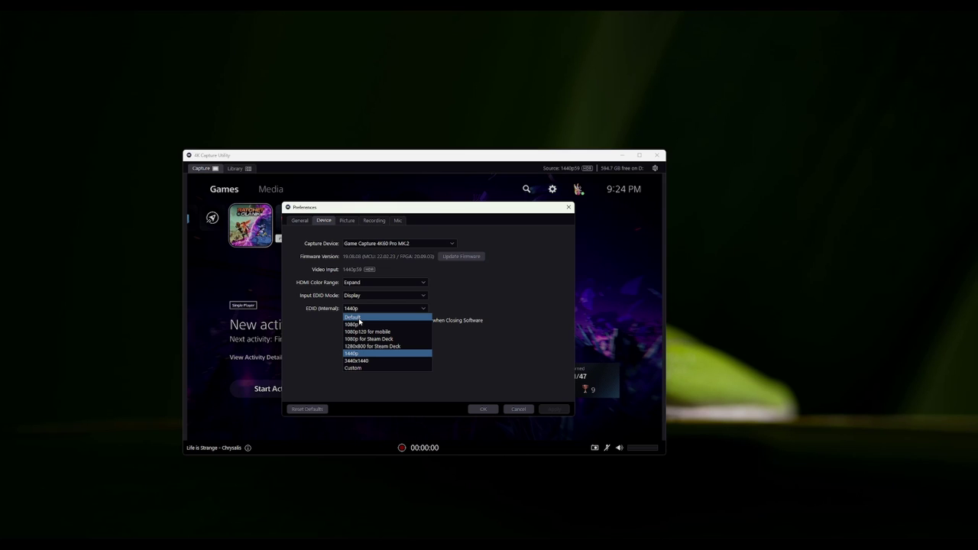
left_click(336, 347)
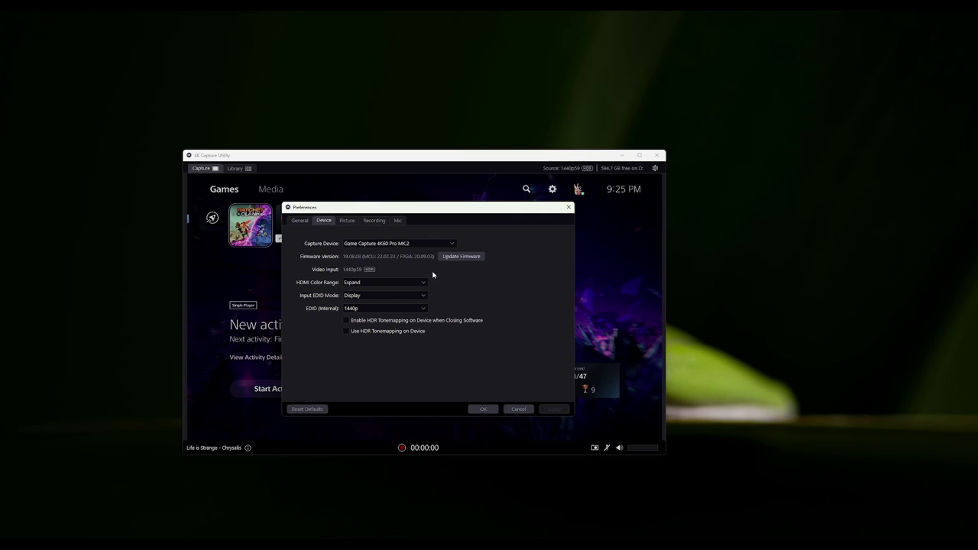
left_click(519, 409)
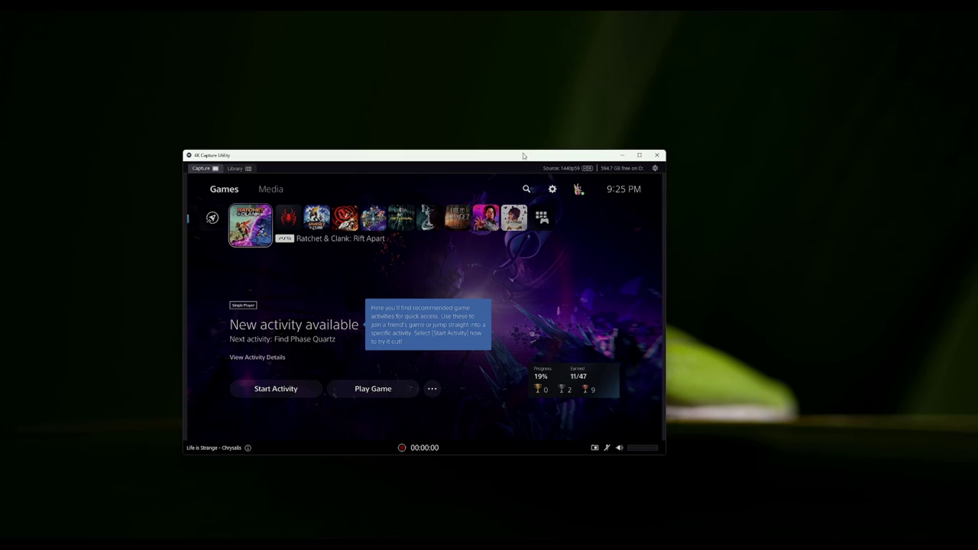
left_click(622, 155)
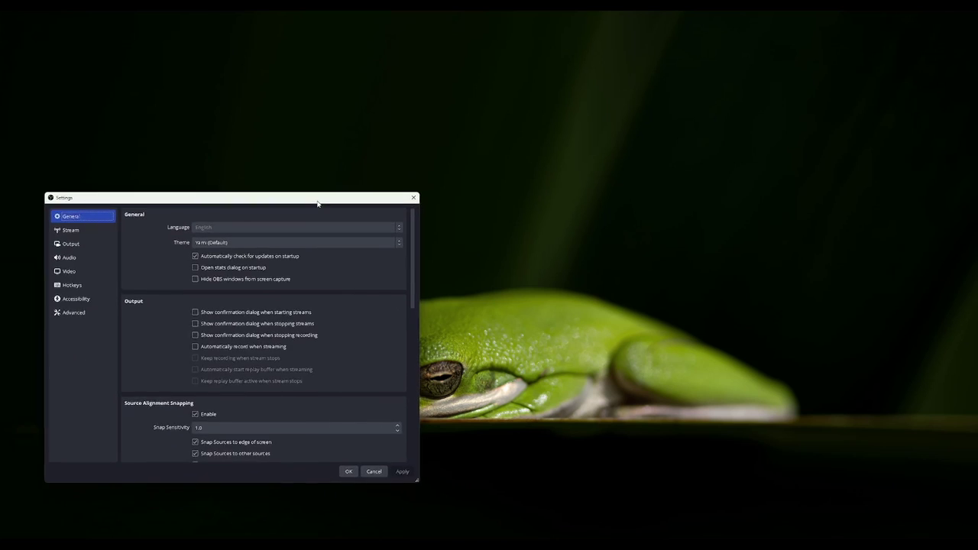
Switch to the OBS settings and review the advanced options, including the available Process Priority levels.
left_click(149, 296)
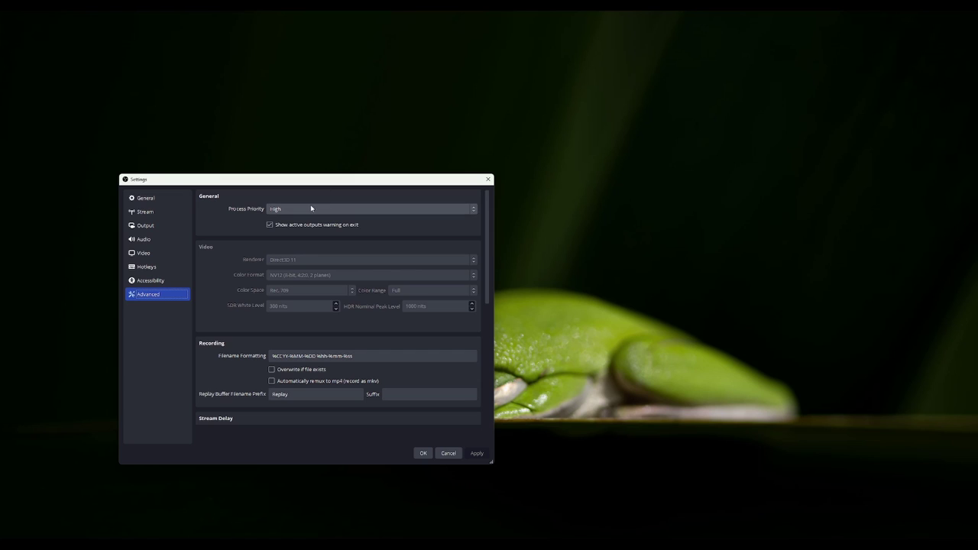
left_click(281, 210)
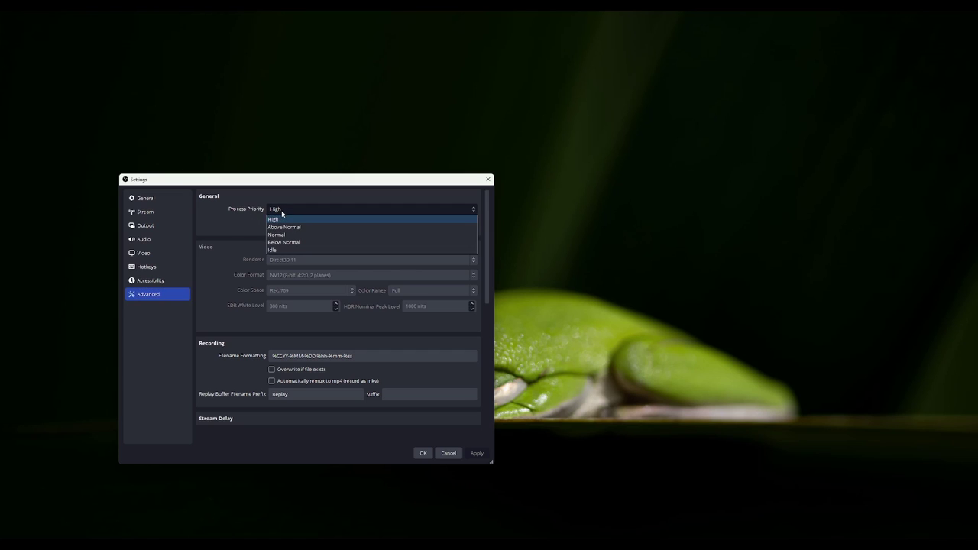
left_click(254, 235)
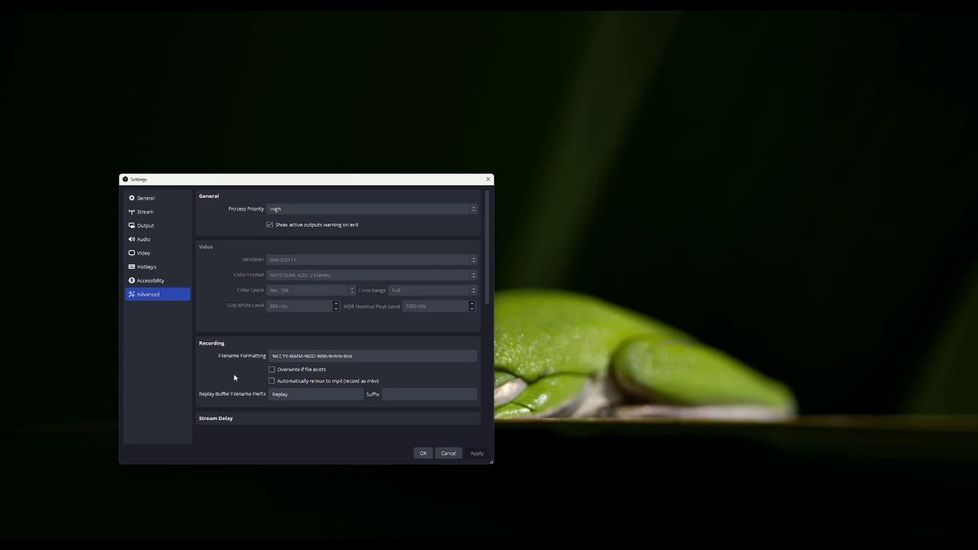
scroll(234, 376, "down", 10)
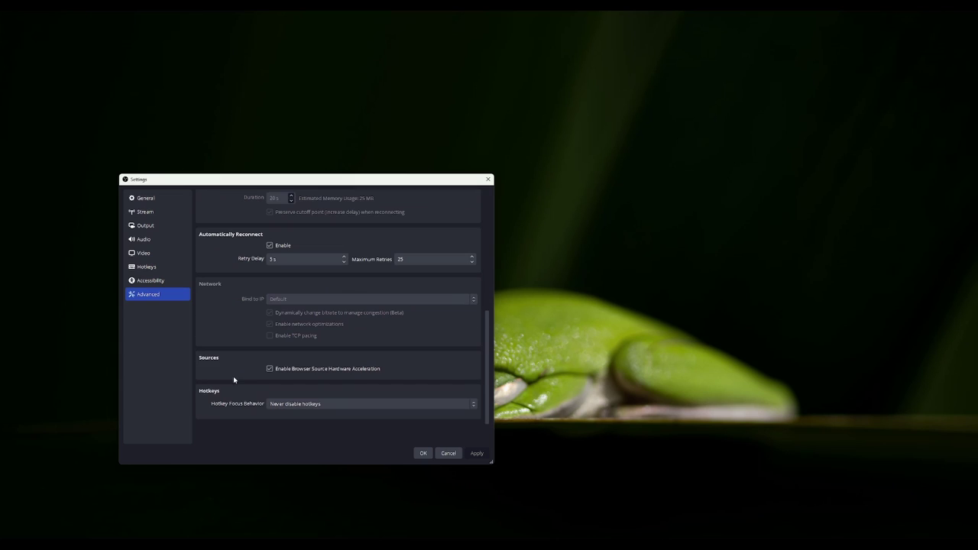
Review the streaming output settings, covering the encoder, rescale output, rate control, bitrate, preset and Psycho Visual Tuning.
left_click(144, 227)
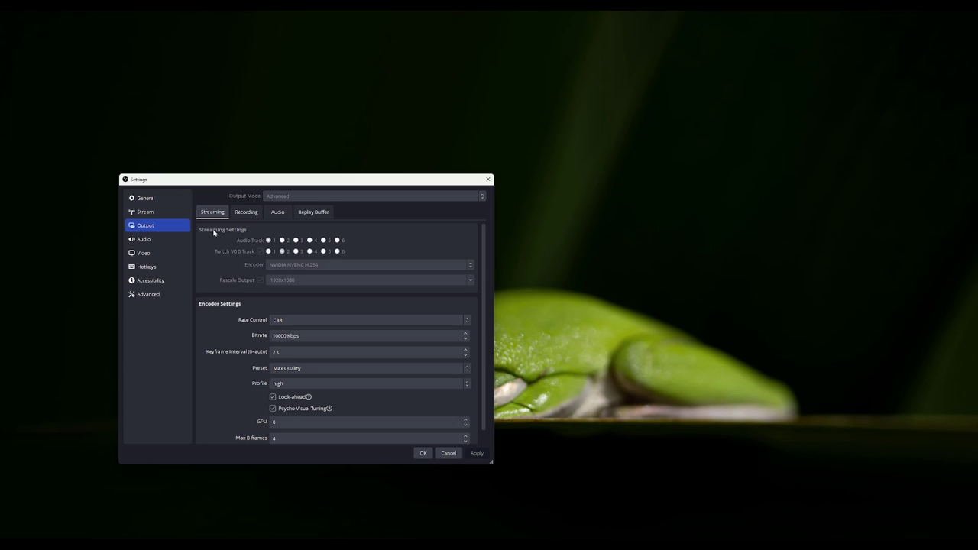
scroll(224, 351, "down", 1)
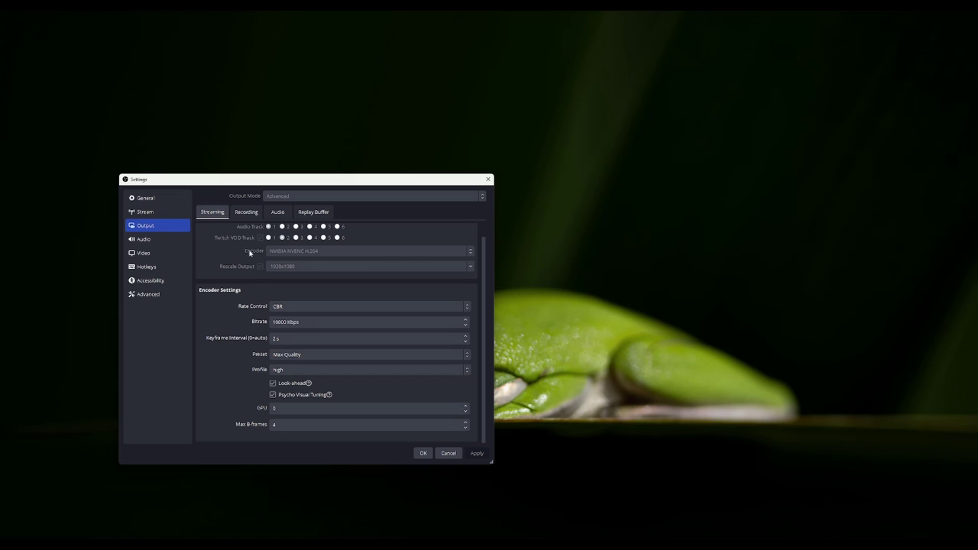
scroll(249, 253, "up", 1)
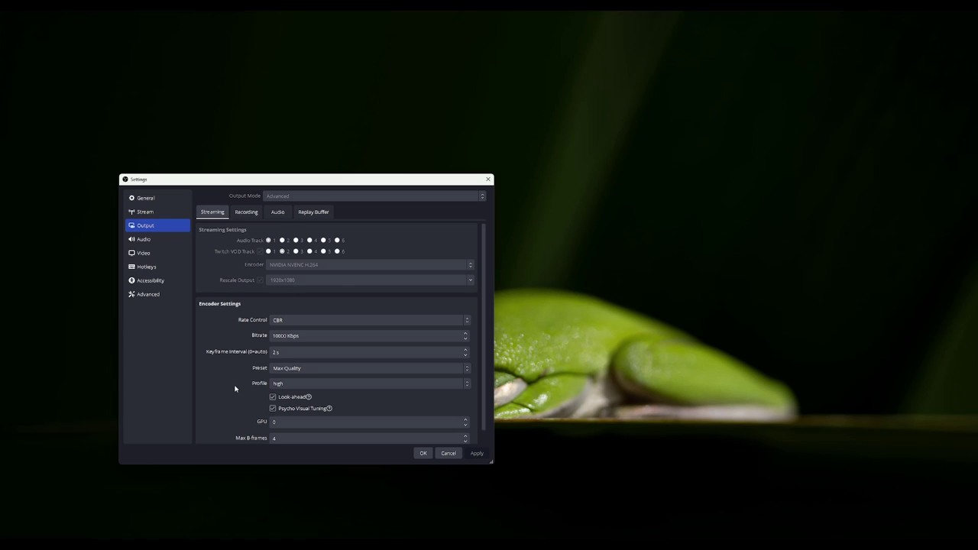
scroll(237, 392, "down", 1)
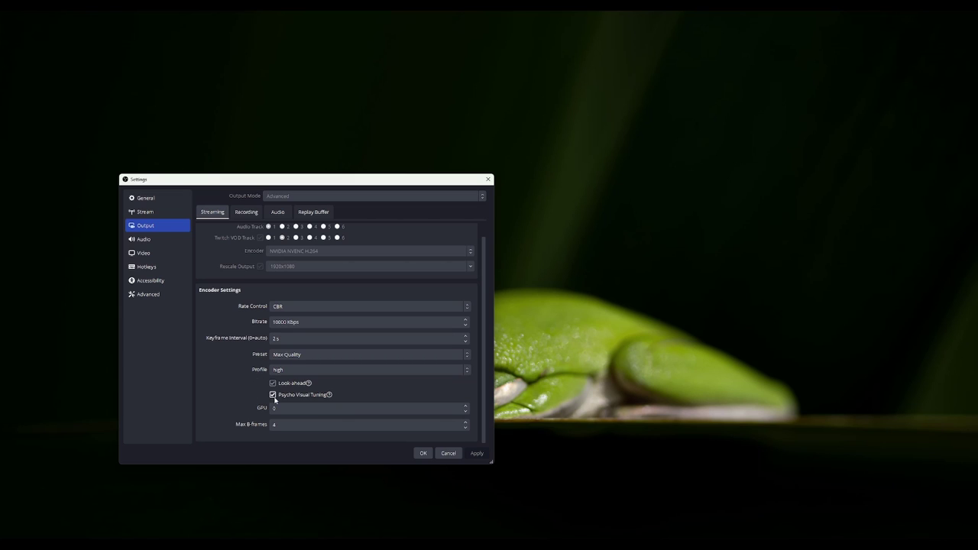
mouse_move(275, 398)
Review the recording output settings, covering the format, encoder, CQ level, preset, profile and Psycho Visual Tuning.
left_click(246, 212)
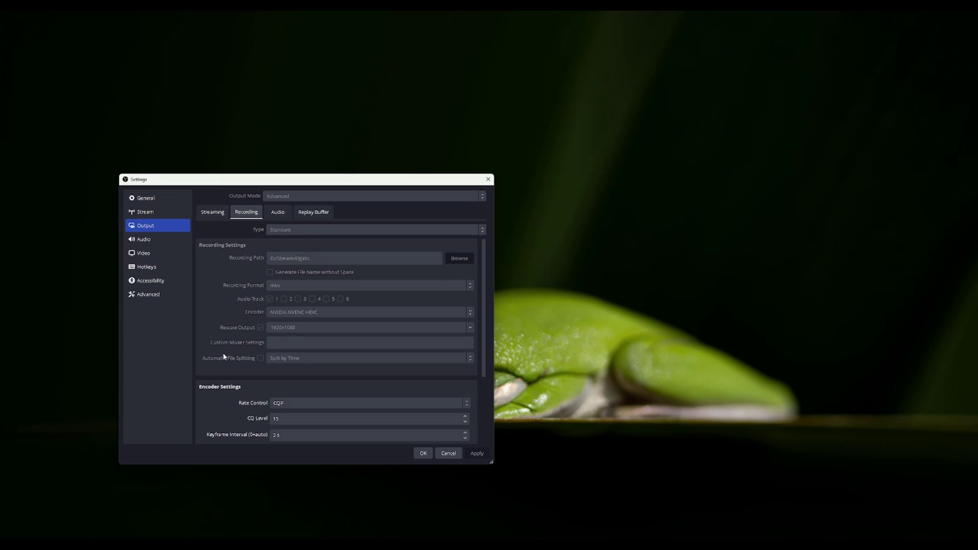
scroll(227, 391, "down", 3)
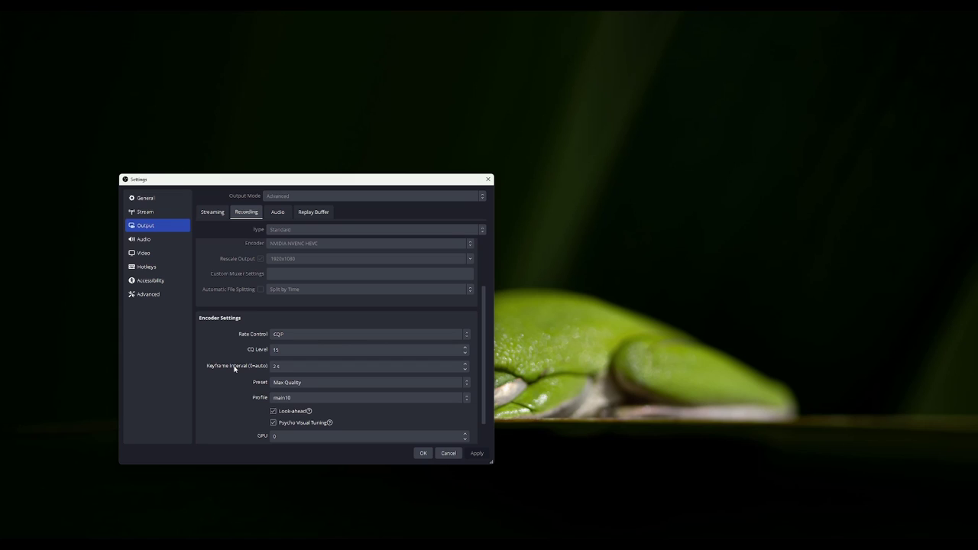
scroll(234, 351, "down", 1)
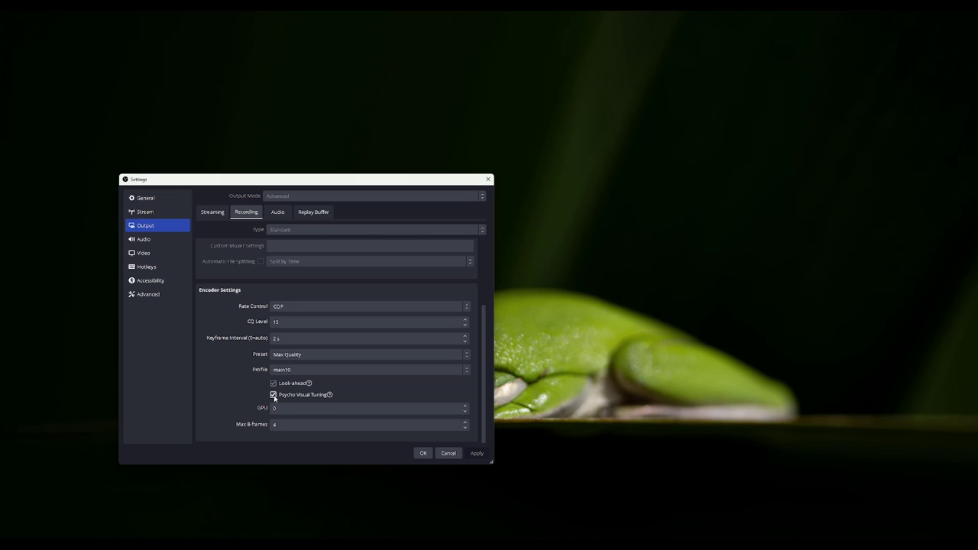
mouse_move(274, 397)
Check the replay buffer options and the video resolution, downscale filter and FPS settings, and close the settings without changes.
left_click(314, 211)
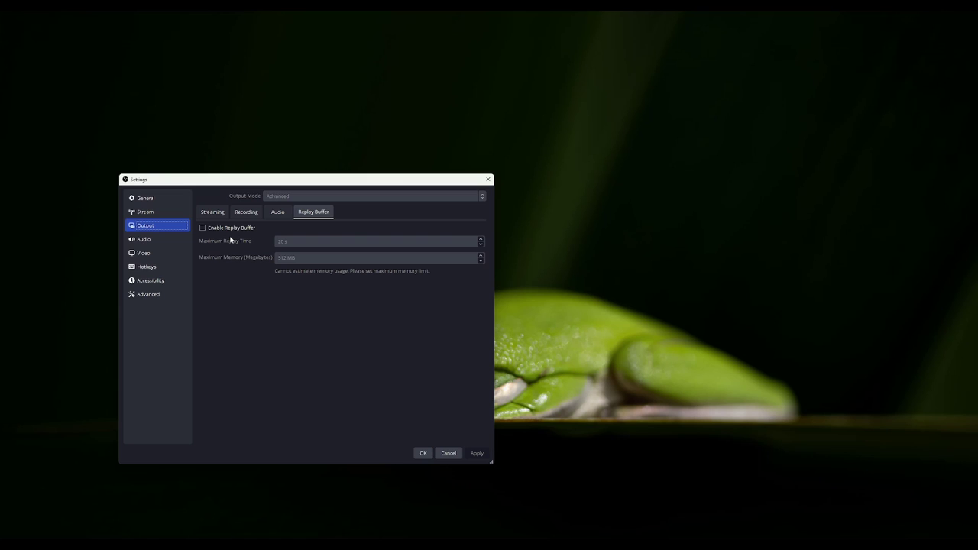
left_click(156, 253)
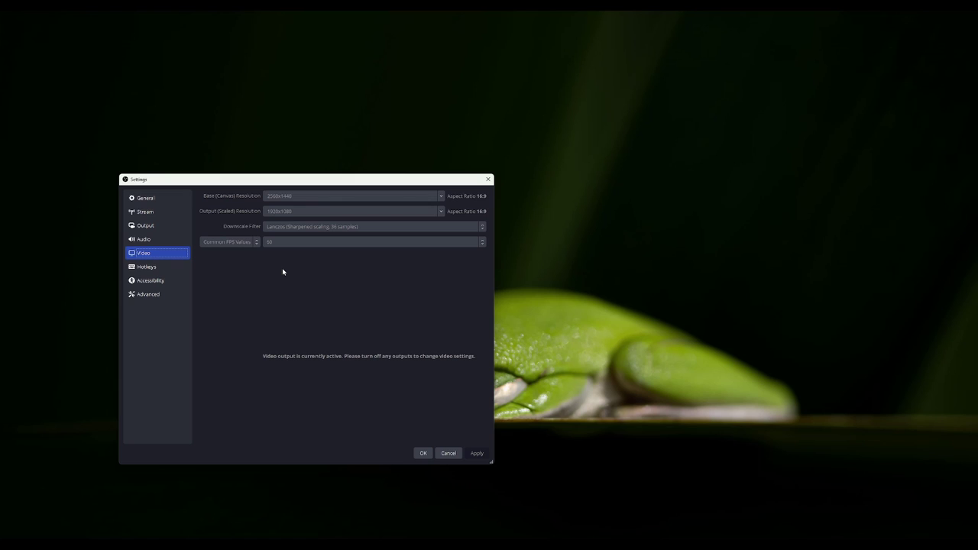
left_click(448, 455)
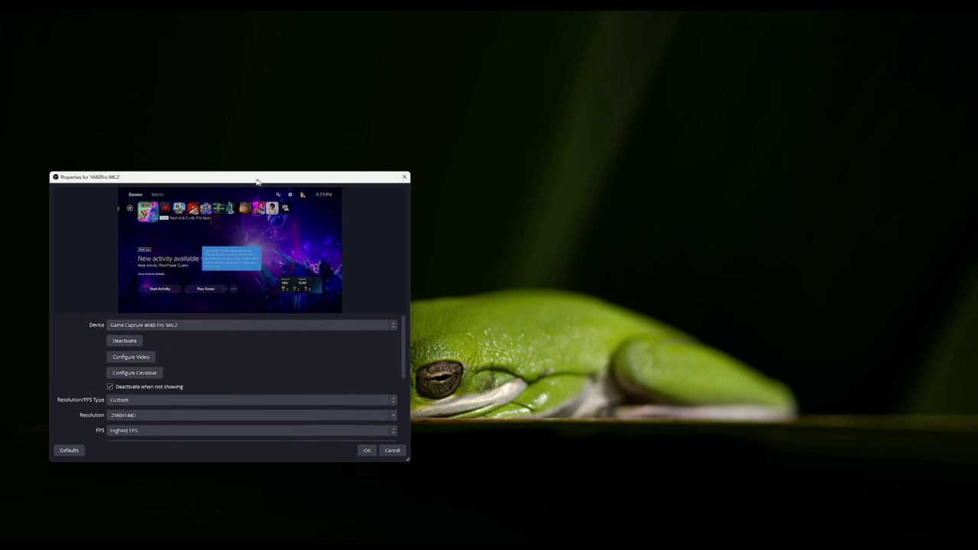
Check the 4K60Pro MK.2 source properties, and view the console picture maximized in 4K Capture Utility before minimizing it.
scroll(240, 319, "down", 3)
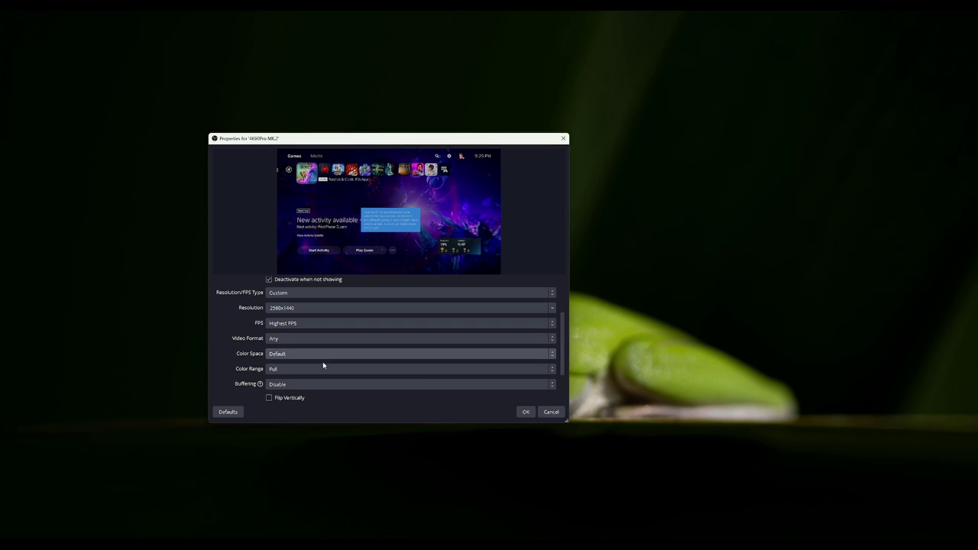
scroll(252, 340, "up", 3)
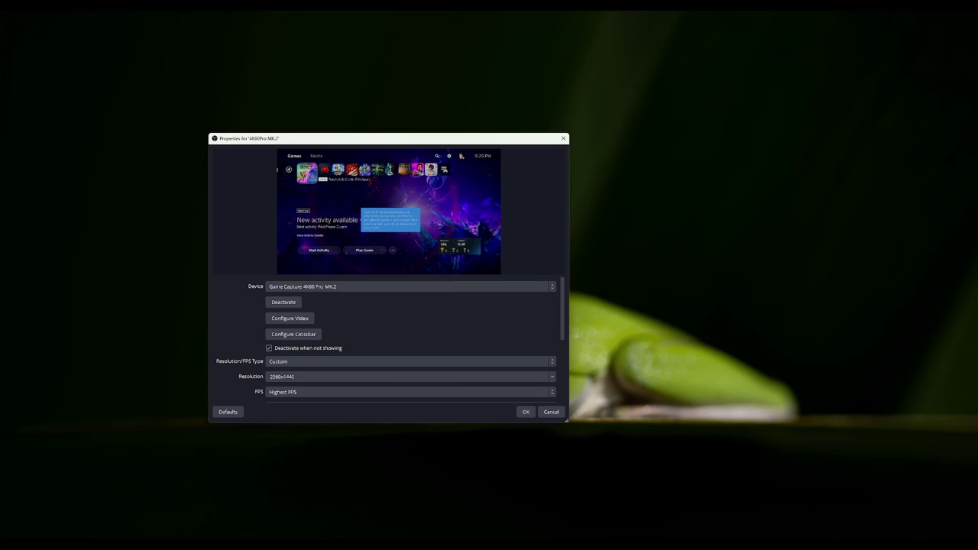
mouse_move(557, 544)
left_click(556, 508)
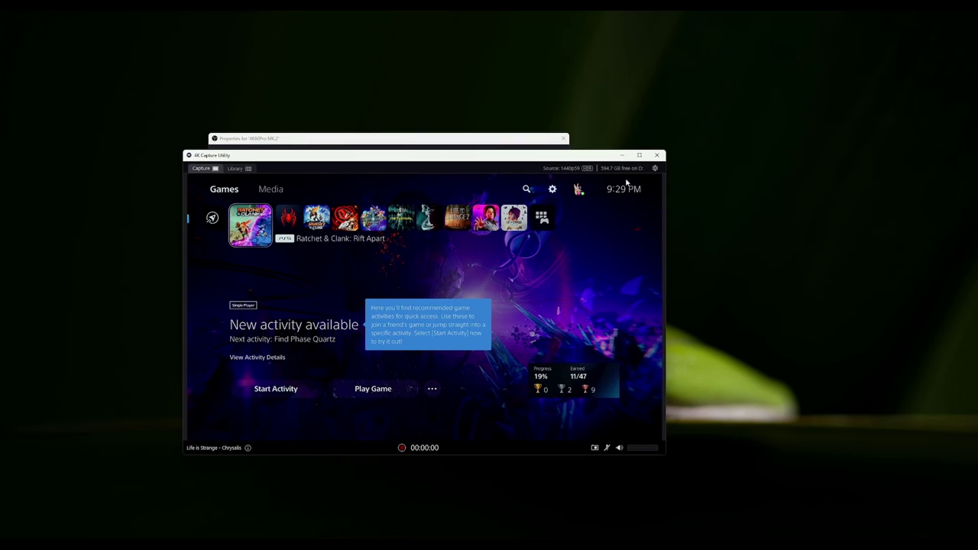
left_click(640, 156)
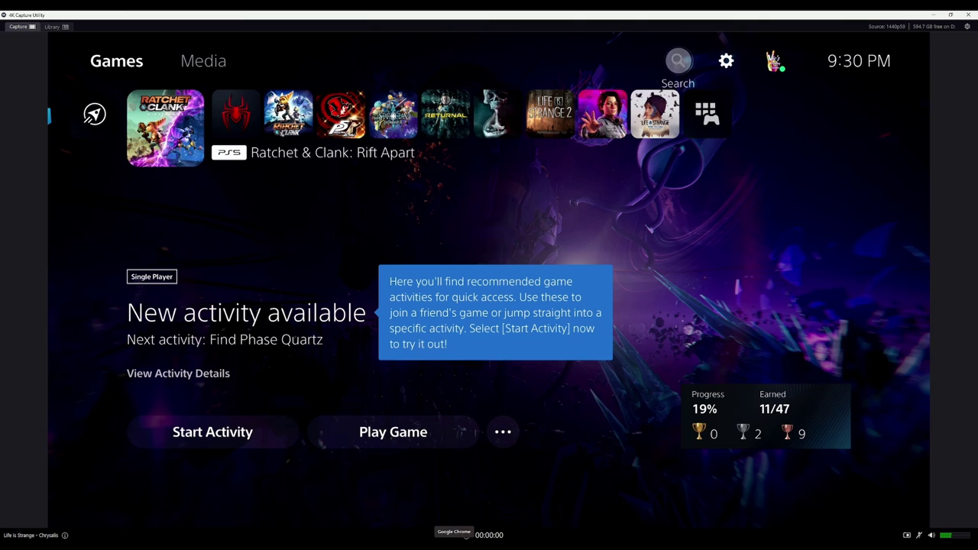
left_click(933, 14)
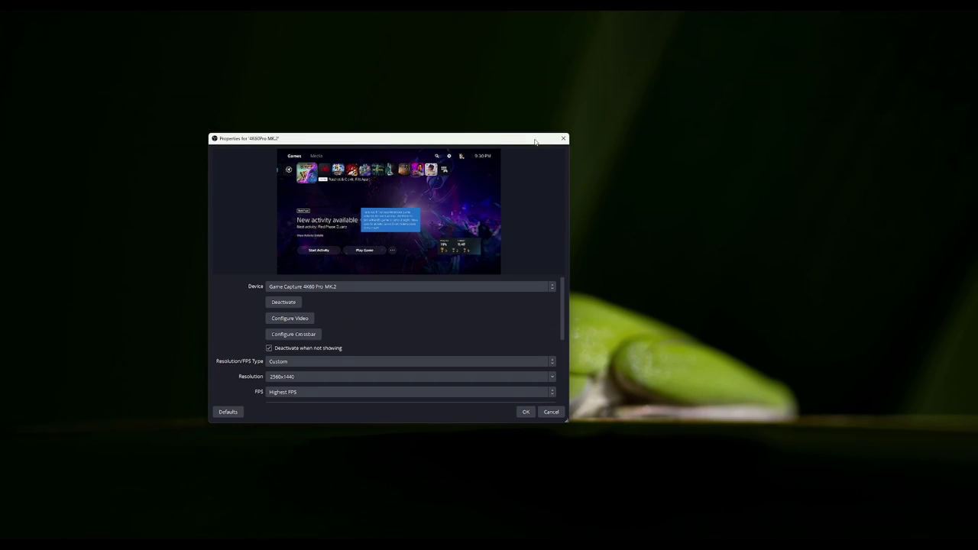
Review the 4K60Pro MK.2 source properties, covering device, resolution, FPS, video format, color space, color range and buffering, and close them without changes.
left_click_drag(536, 142, 538, 187)
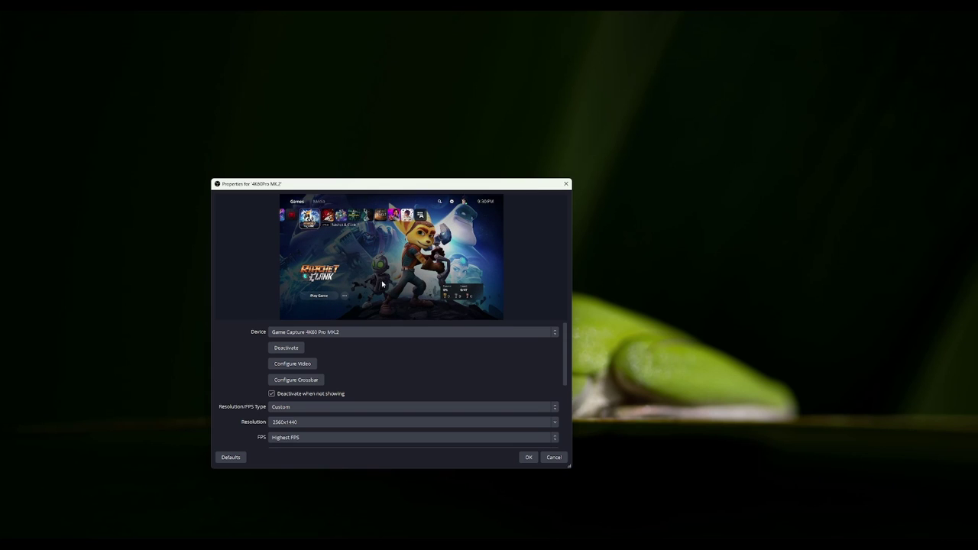
scroll(253, 375, "down", 1)
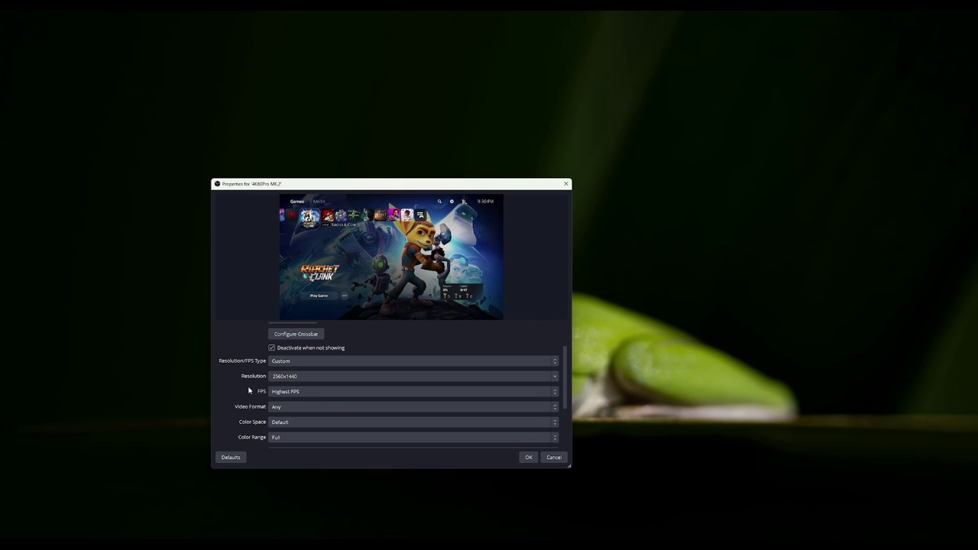
scroll(249, 401, "down", 1)
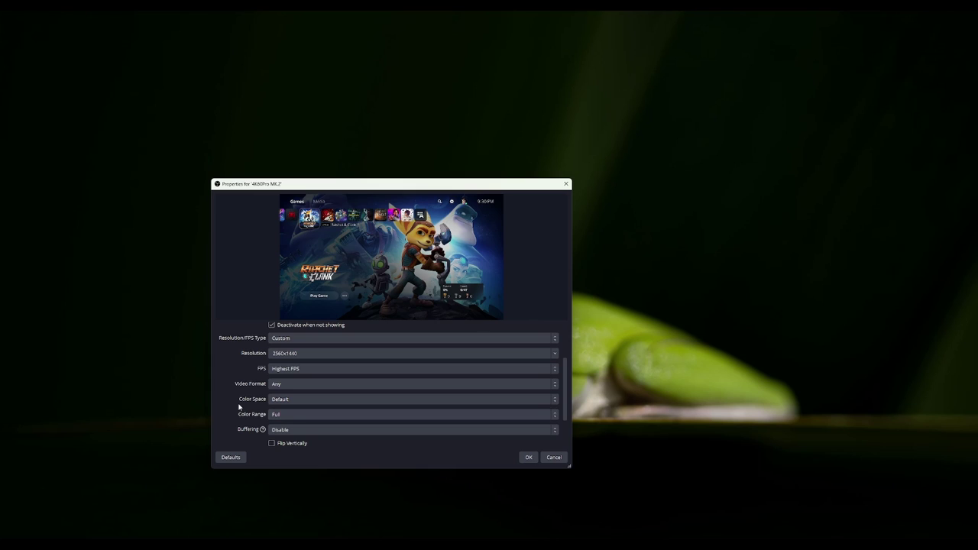
scroll(236, 406, "up", 3)
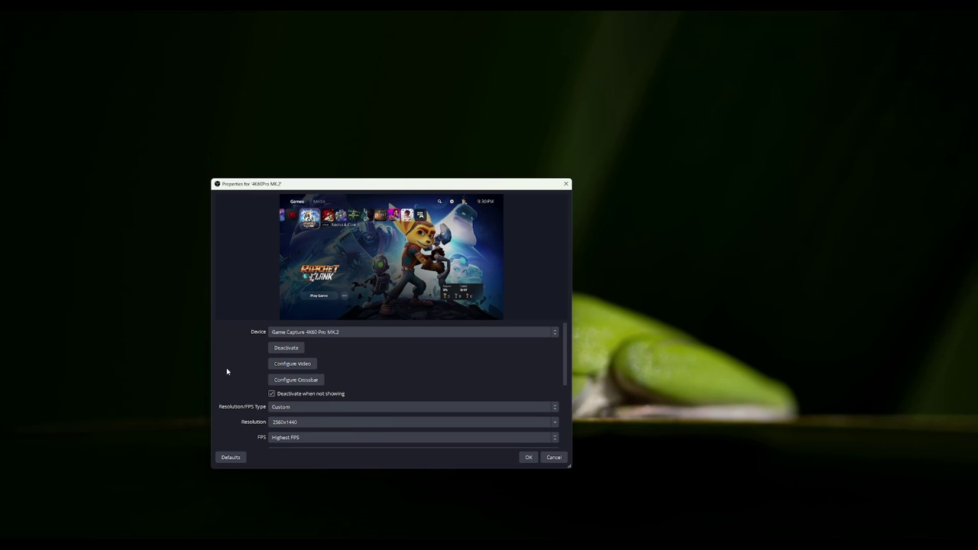
scroll(235, 388, "down", 1)
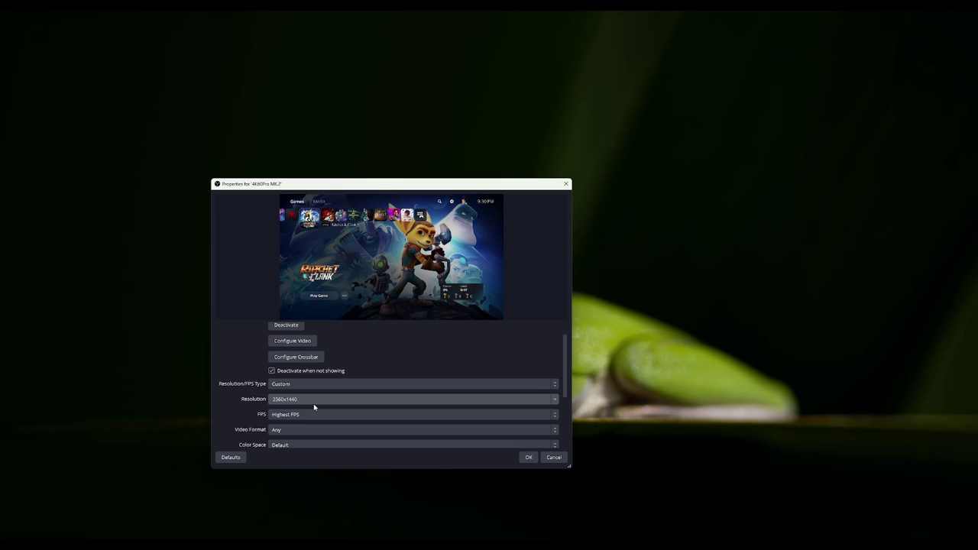
scroll(250, 414, "down", 1)
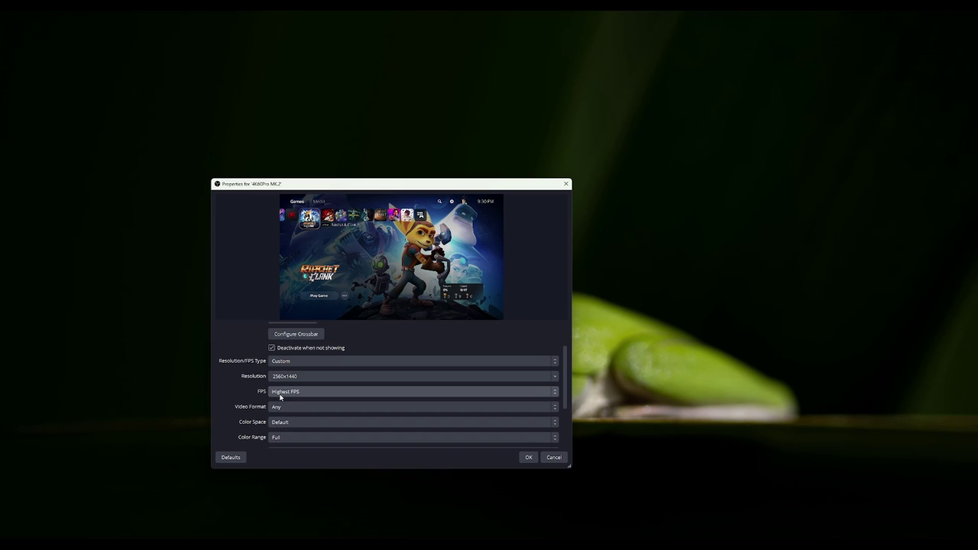
left_click(269, 392)
left_click(263, 395)
scroll(248, 413, "down", 2)
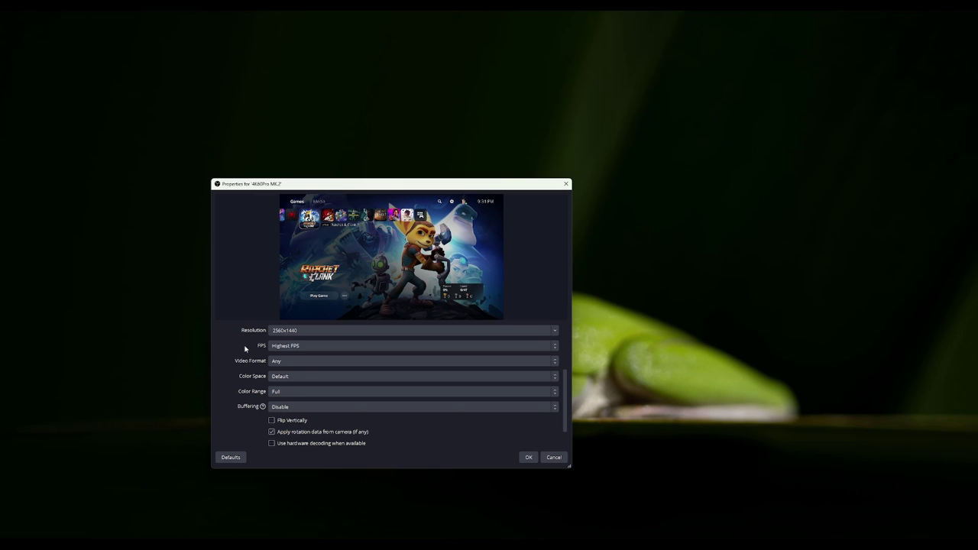
left_click(558, 458)
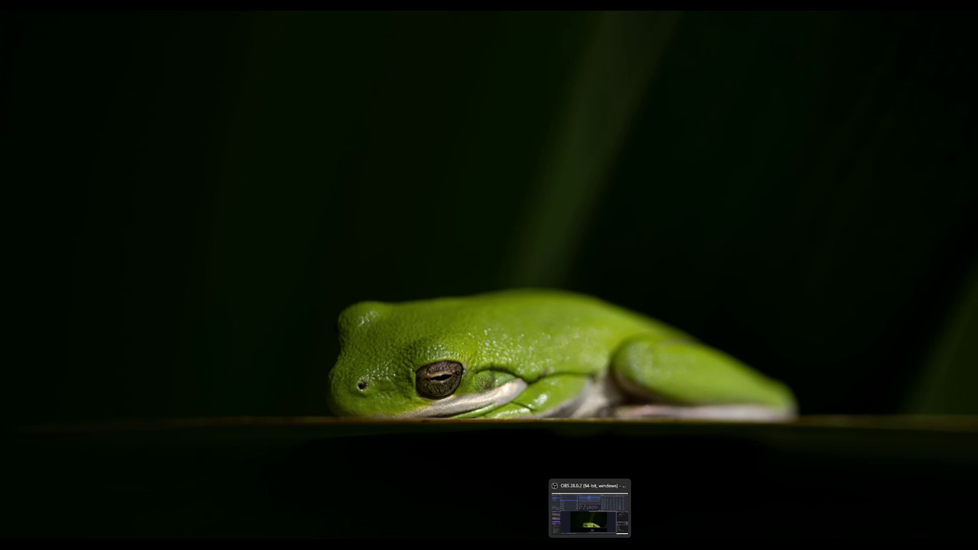
Check the PS5's HDR output setting in 4K Capture Utility and close the utility.
left_click(589, 544)
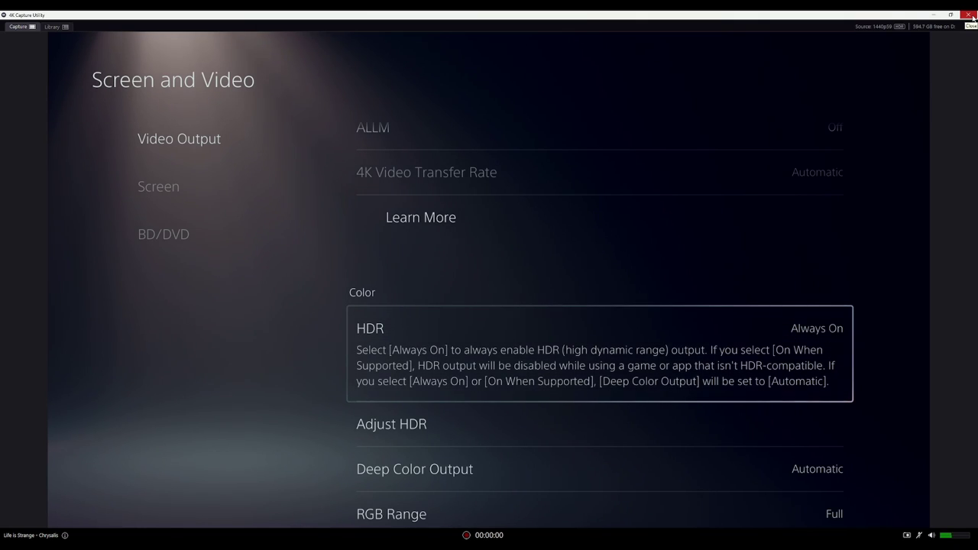
left_click(971, 15)
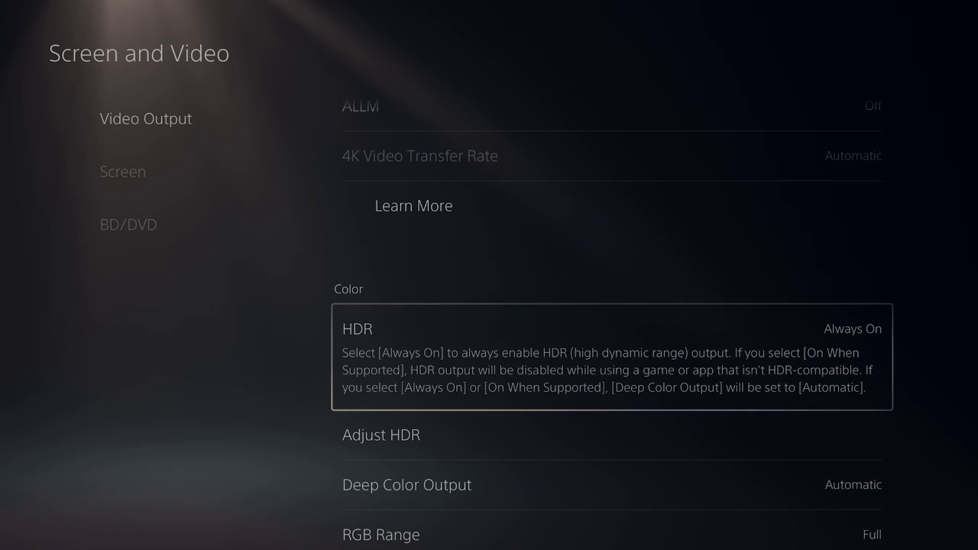
Leave the PS5's Screen and Video settings for the home screen and move back to the game list.
key("Escape")
key("Escape")
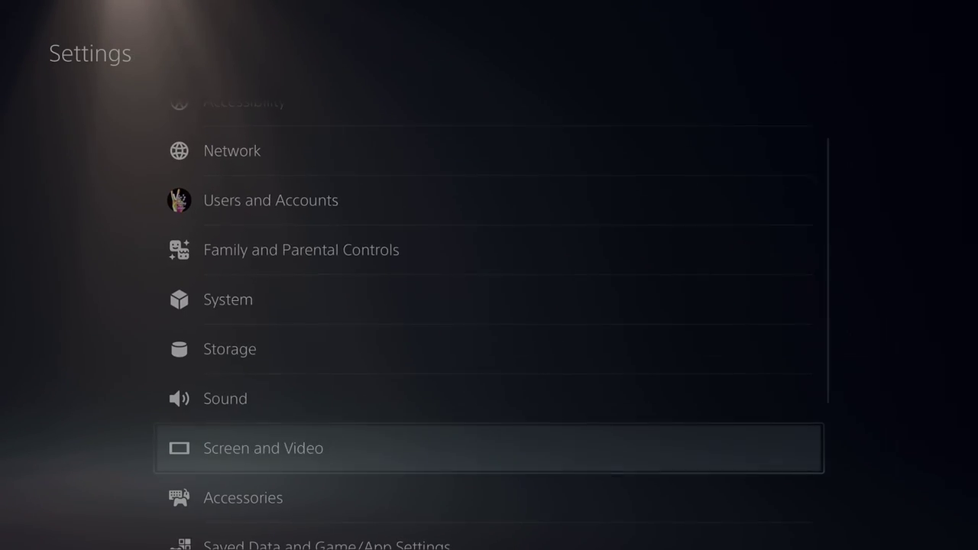
key("Escape")
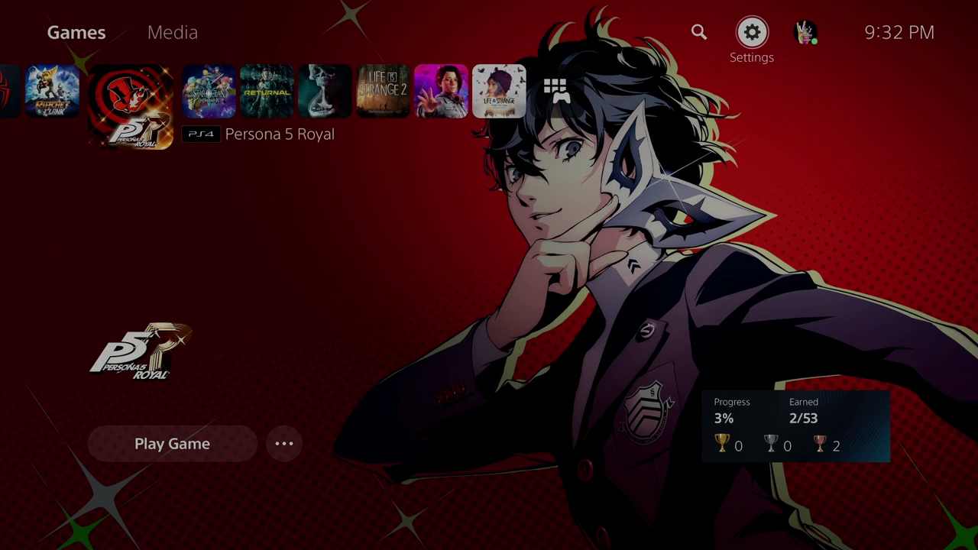
key("Left")
key("Right")
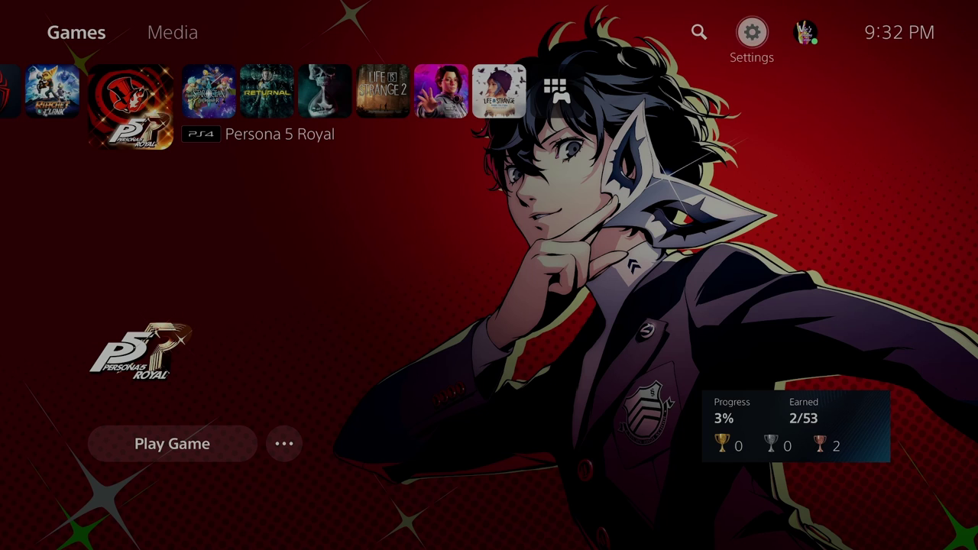
key("Down")
key("Left")
key("Left")
key("Left")
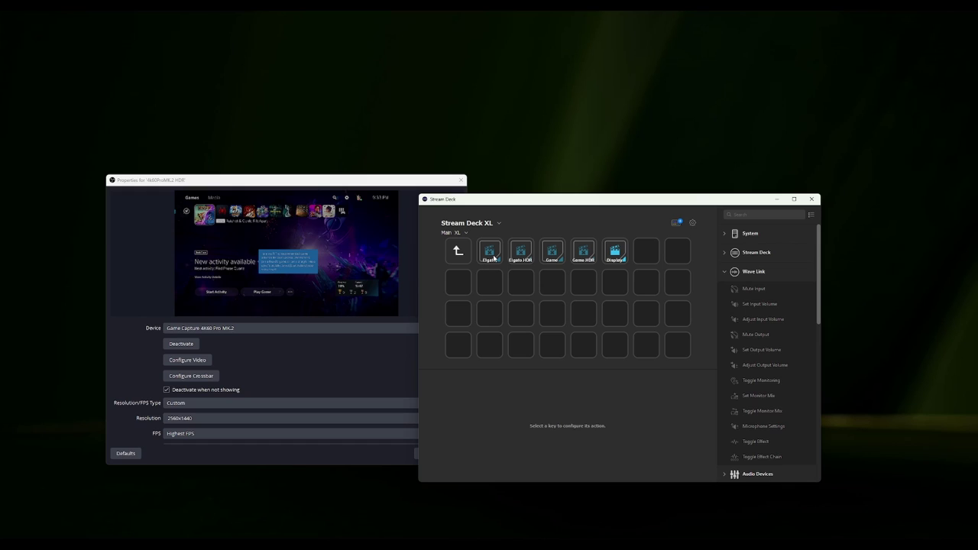
In Stream Deck, review the source visibility actions of the Elgato, Elgato HDR, Game, Game HDR and Display keys.
left_click(490, 252)
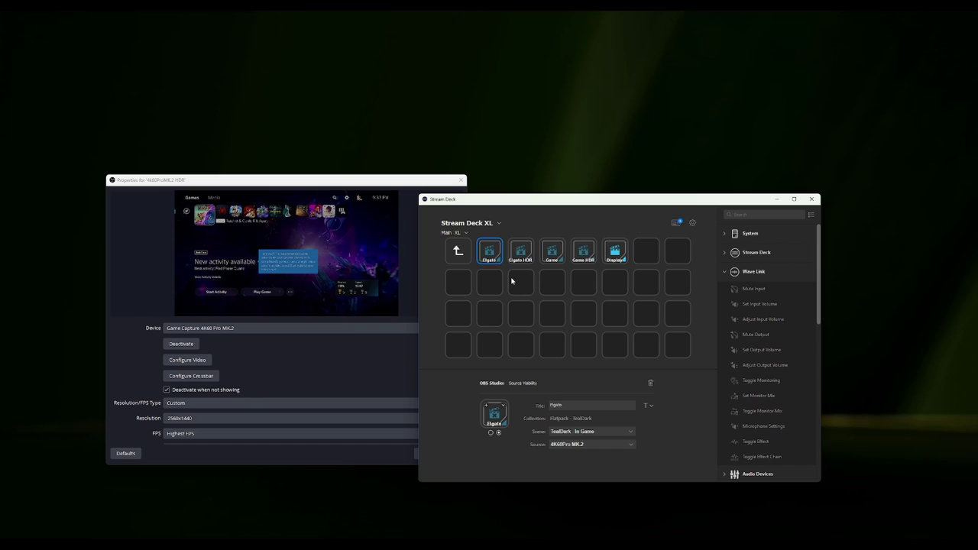
left_click(523, 258)
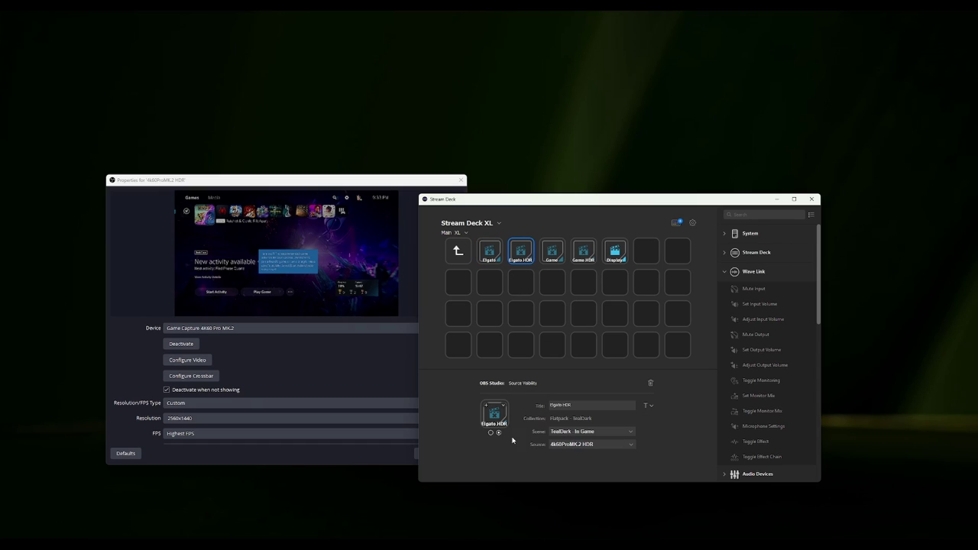
left_click(557, 257)
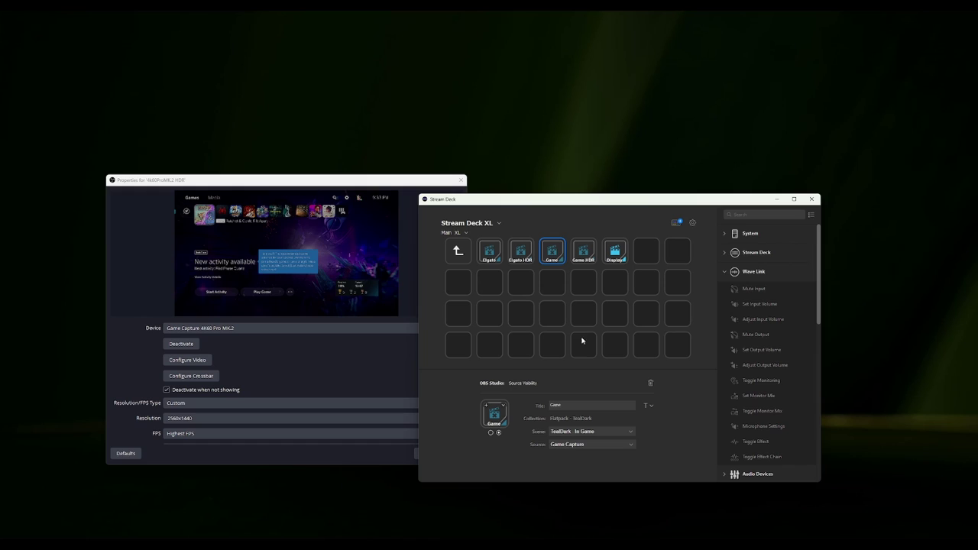
left_click(585, 253)
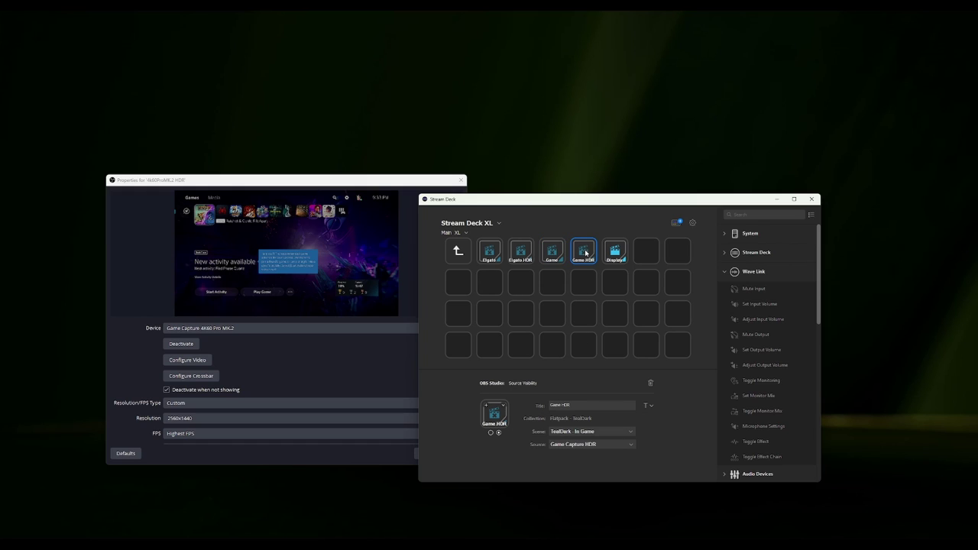
left_click(615, 254)
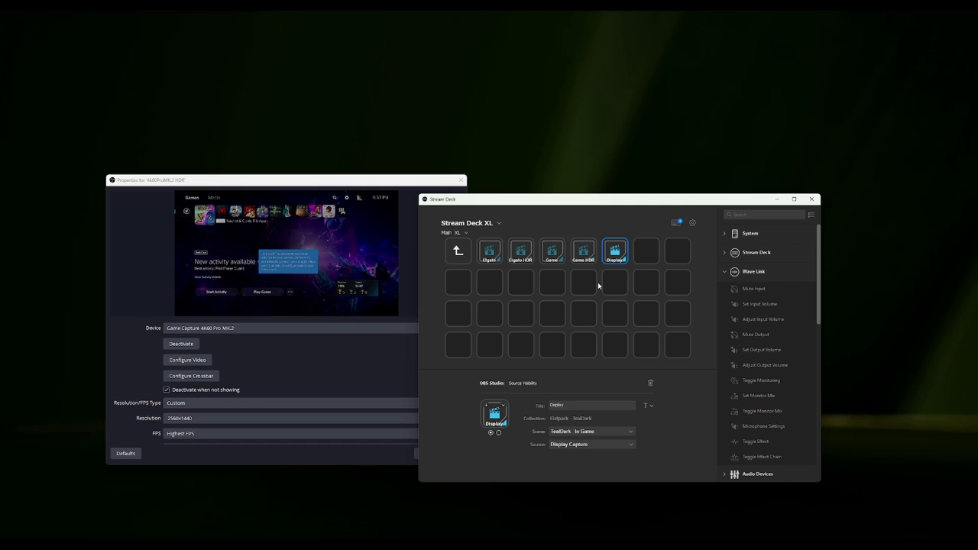
Leave the source key folder and move the Stream Deck window off the recorded screen.
left_click(463, 262)
left_click(462, 261)
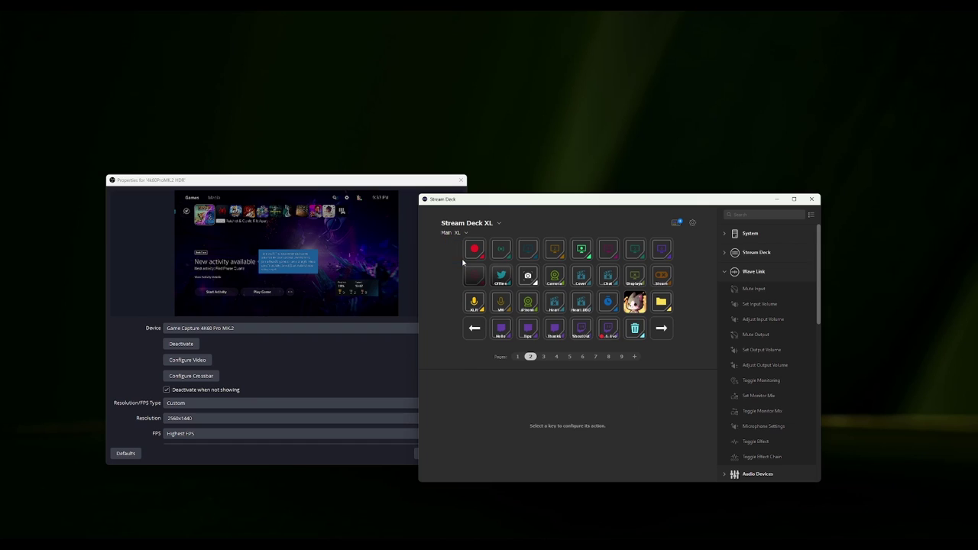
left_click_drag(527, 209, 0, 279)
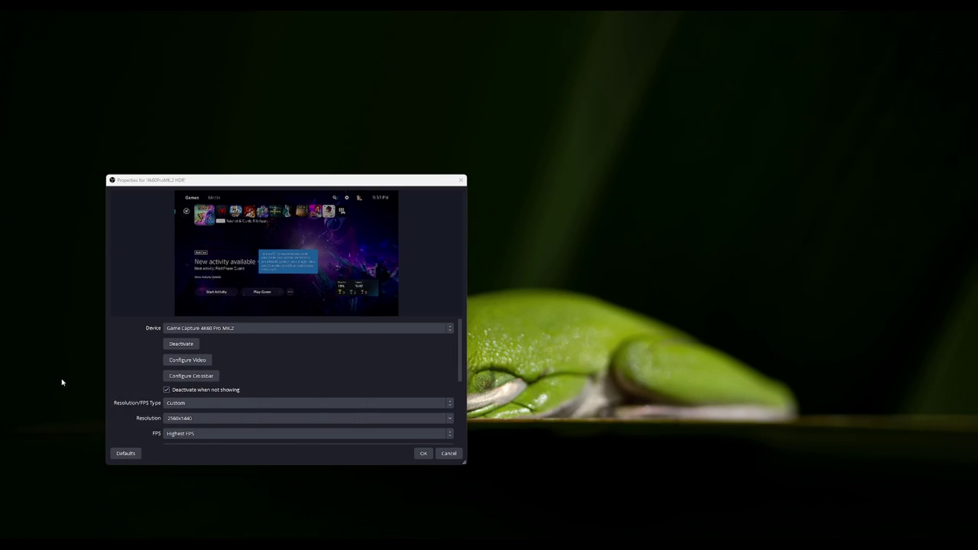
Review the 4k60ProMK.2 HDR source properties in OBS, covering resolution, FPS, video format, color space, color range and buffering.
left_click(156, 338)
scroll(142, 348, "down", 3)
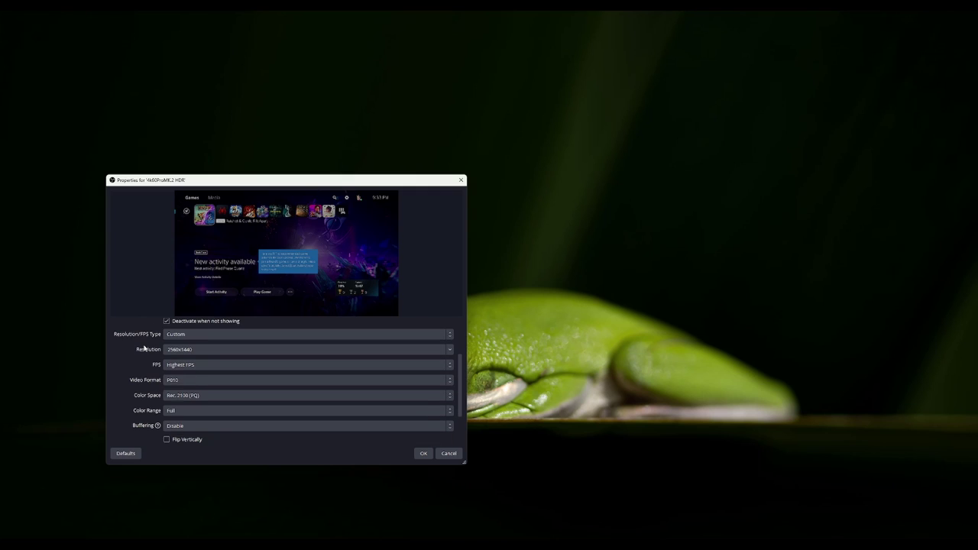
left_click_drag(229, 180, 345, 167)
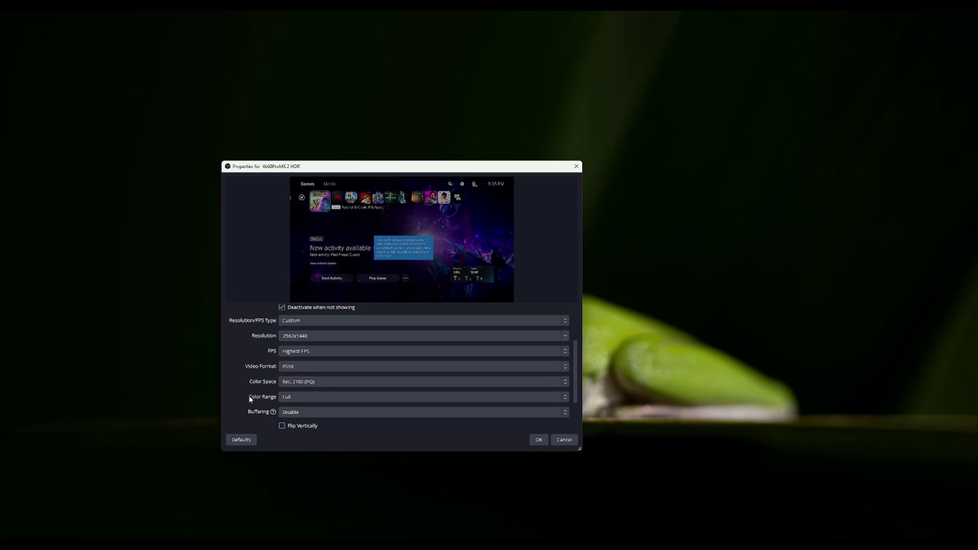
scroll(250, 389, "up", 3)
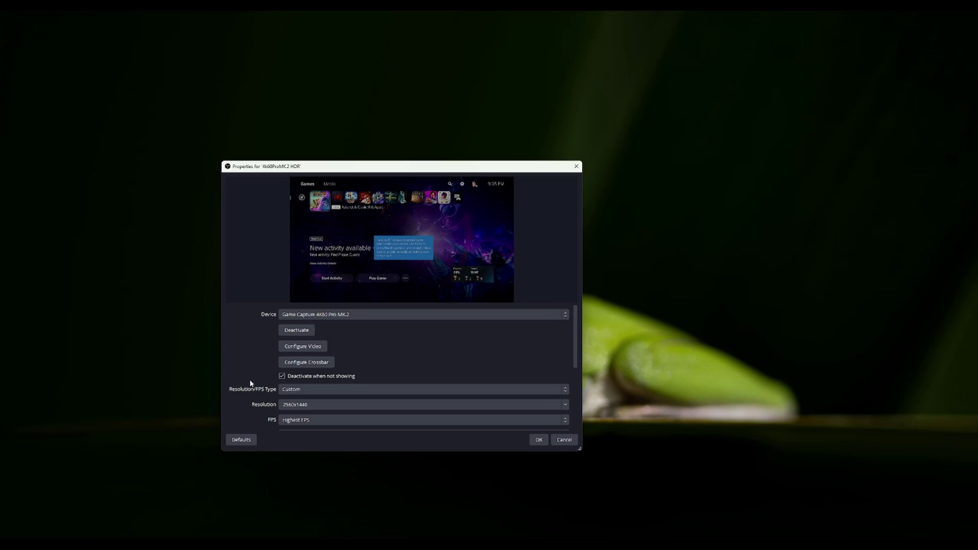
scroll(249, 384, "down", 3)
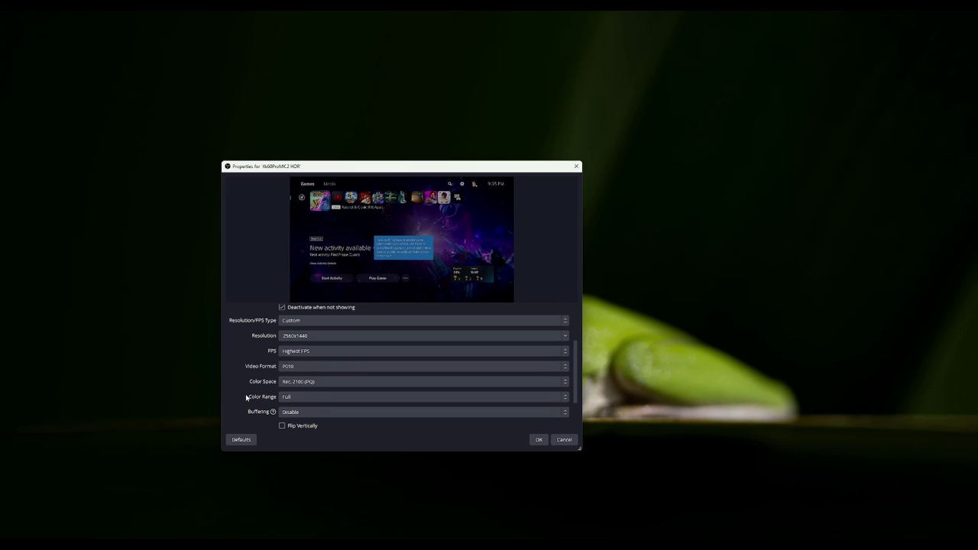
Try Any, P010 and NV12 as the HDR source's video format to compare the preview colors.
left_click(290, 367)
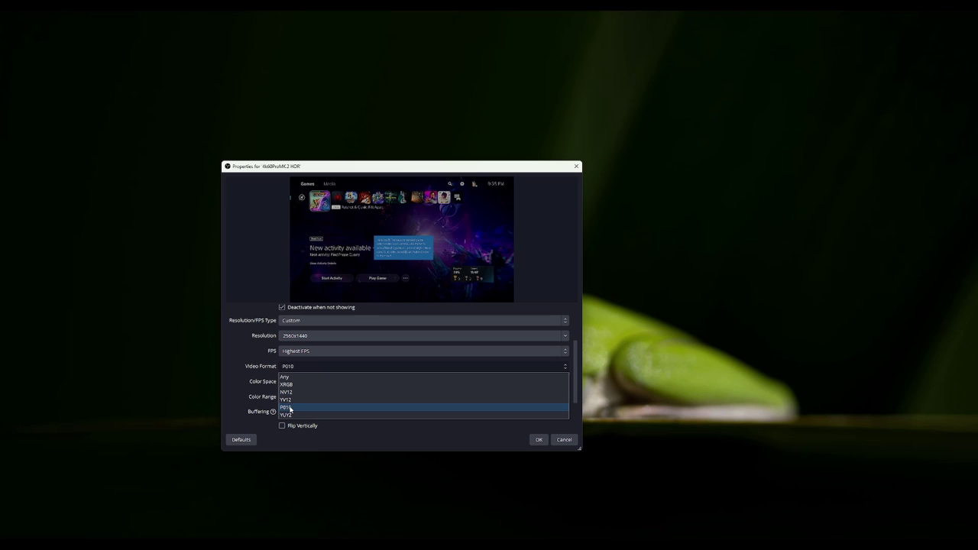
left_click(284, 377)
left_click(289, 367)
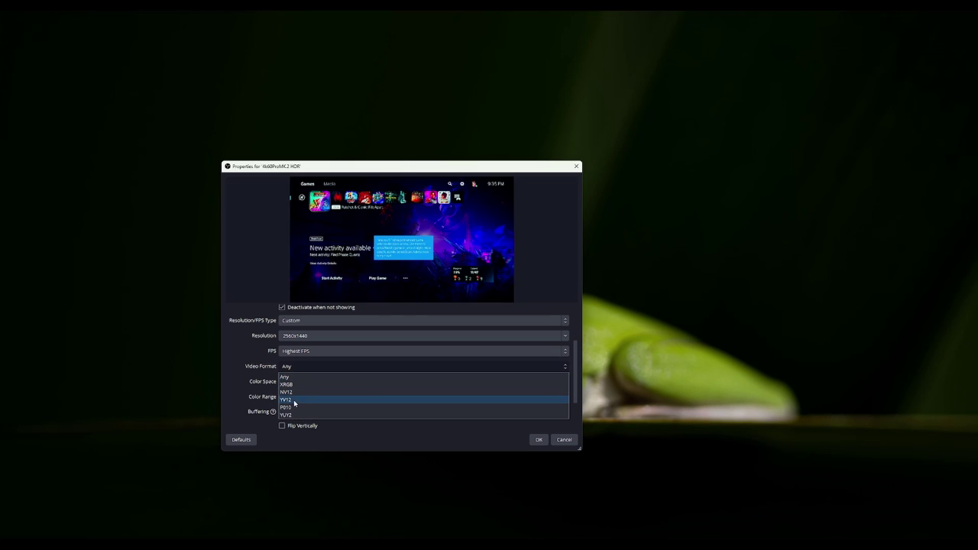
left_click(286, 407)
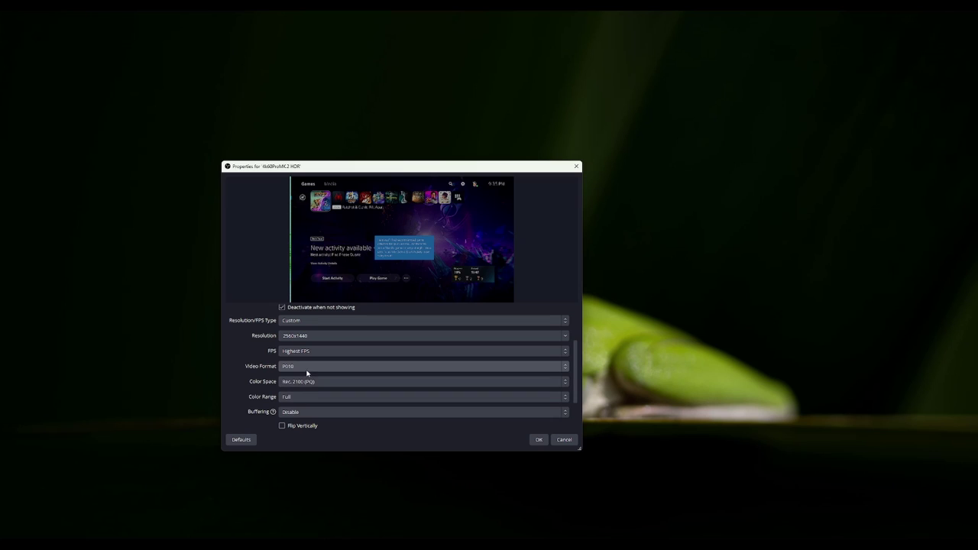
left_click(307, 371)
left_click(286, 392)
Set the HDR source's video format to P010 and accept the source properties.
left_click(289, 366)
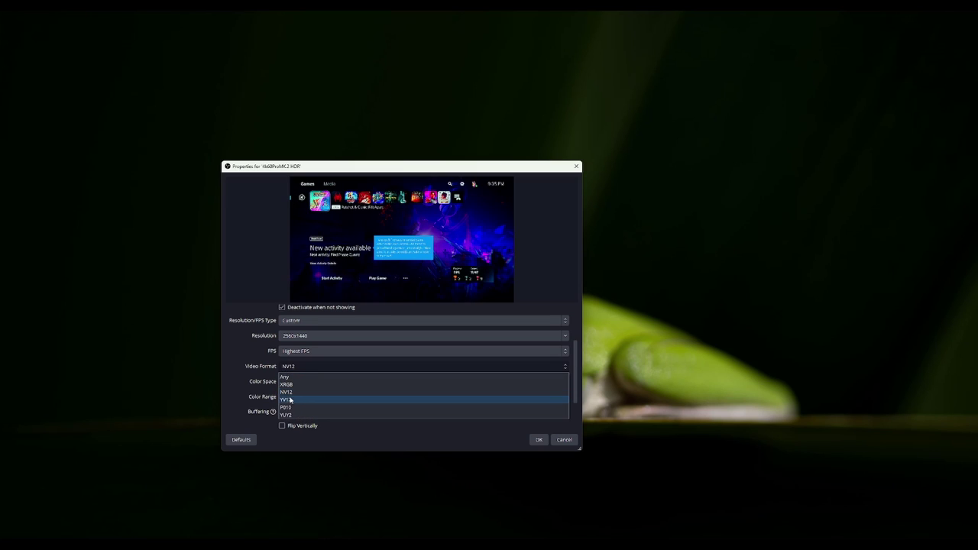
left_click(285, 408)
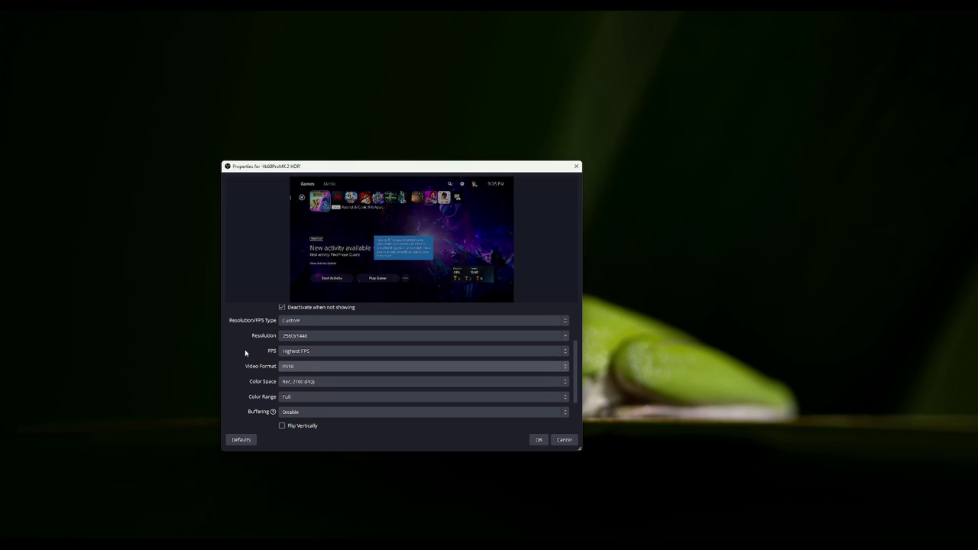
left_click(538, 440)
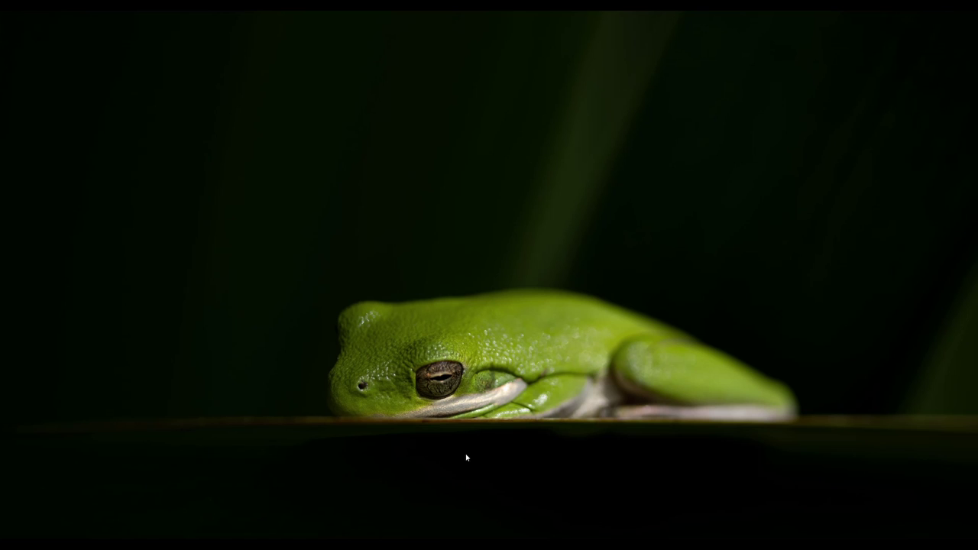